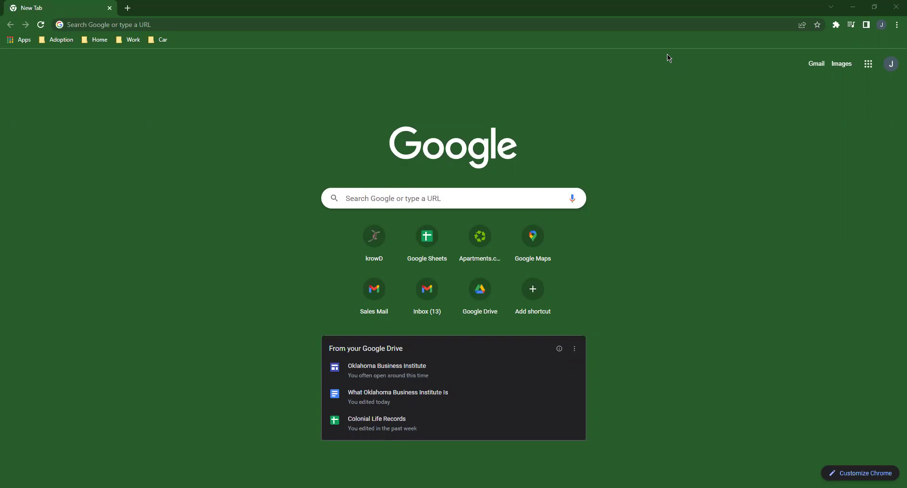
# Go to the sec.gov website.
pyautogui.click(171, 27)
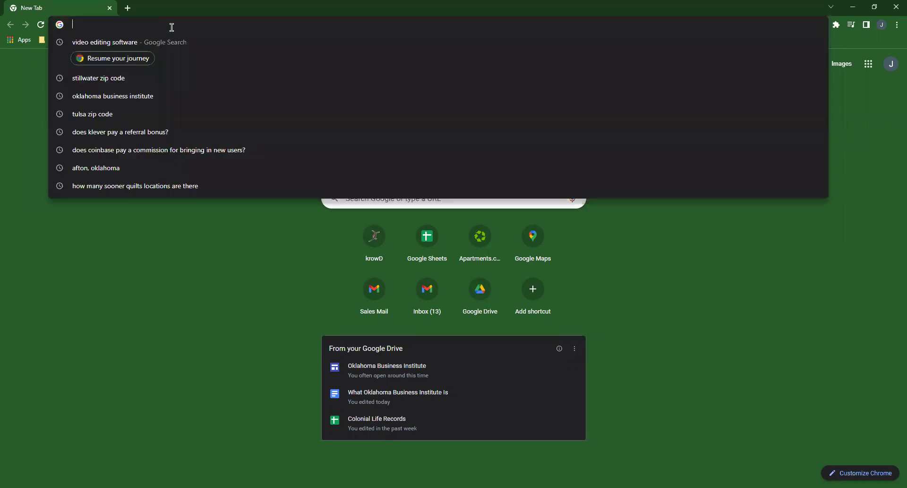
pyautogui.write('sec.gov')
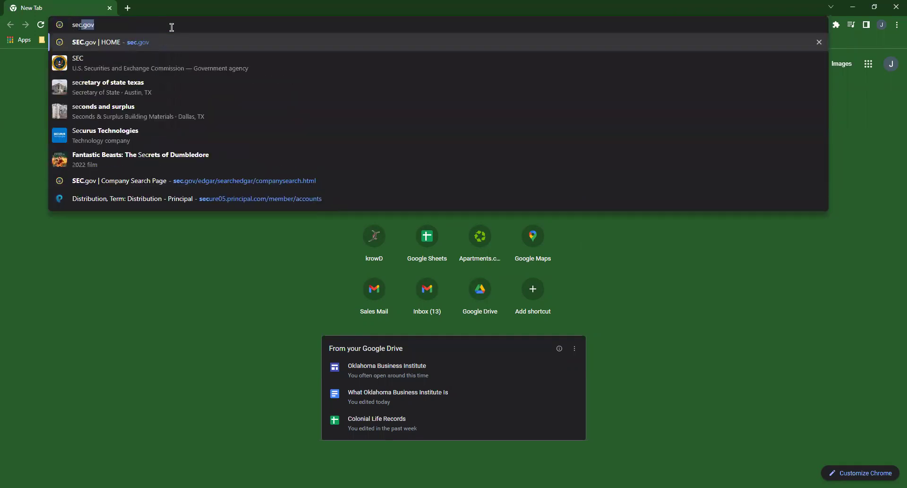
pyautogui.press('Return')
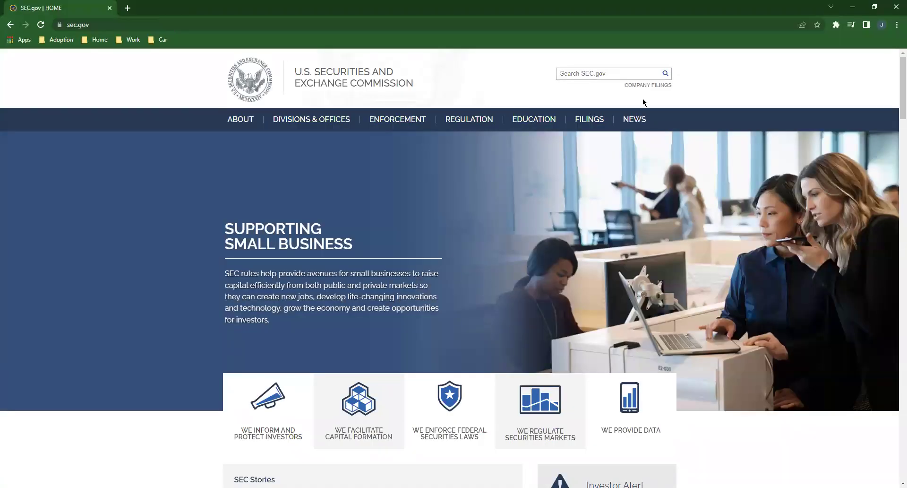
# Look up COP in EDGAR Company Filings and open CONOCOPHILLIPS.
pyautogui.click(648, 96)
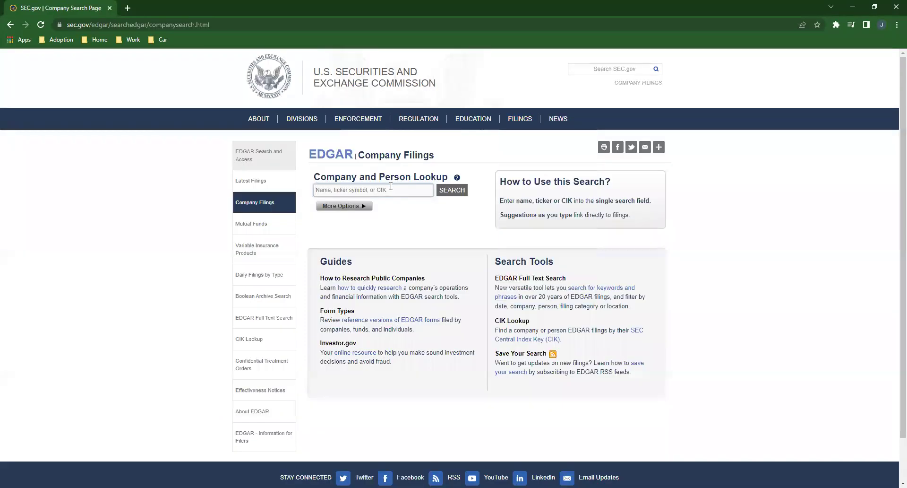
pyautogui.click(392, 189)
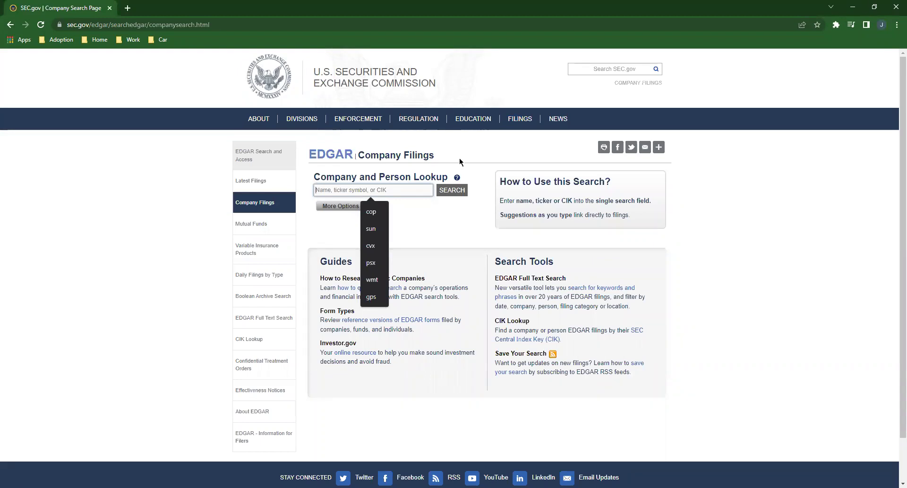
pyautogui.write('COP')
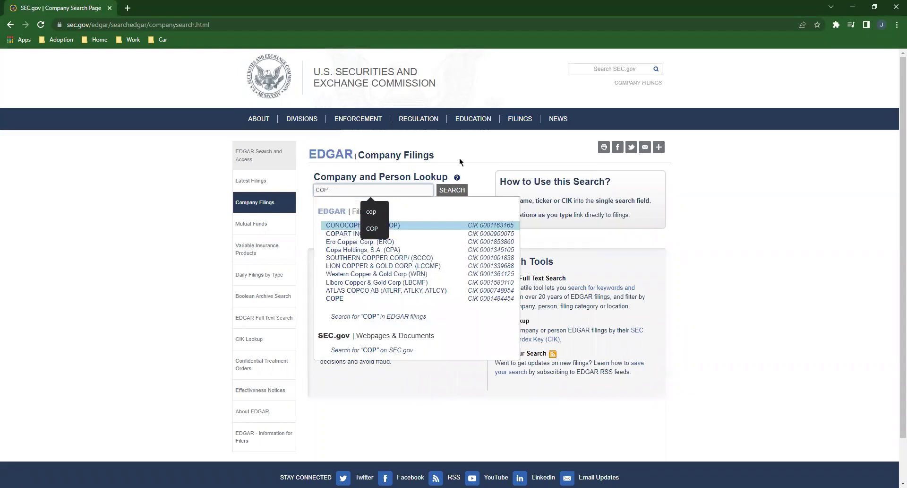
pyautogui.click(343, 228)
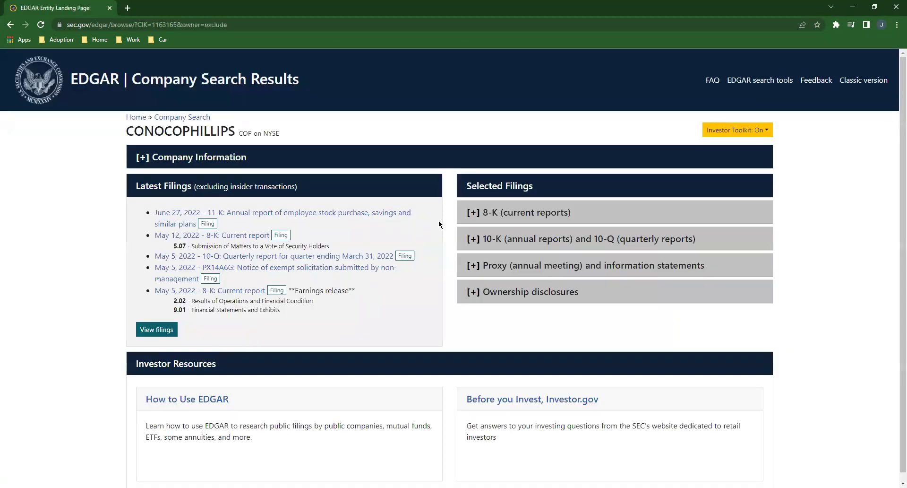
# Switch ConocoPhillips' filings to the classic EDGAR list and scroll through its 40 entries.
pyautogui.click(736, 130)
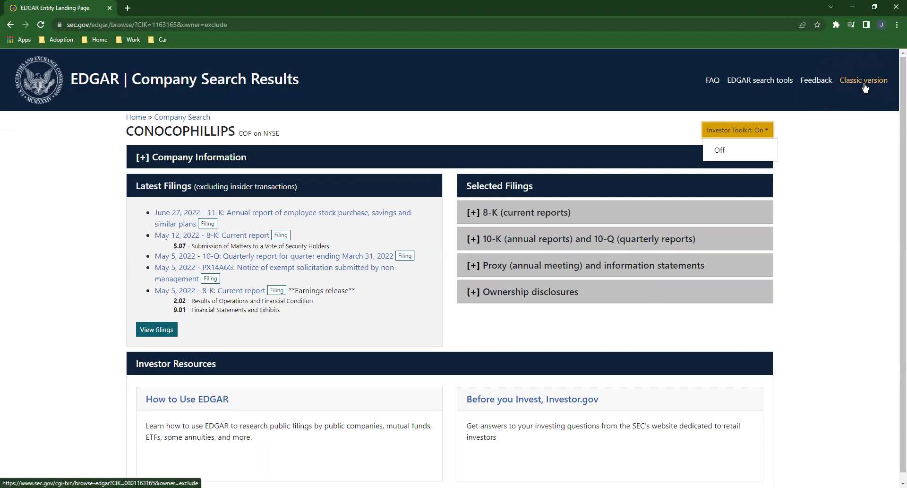
pyautogui.click(864, 83)
pyautogui.click(863, 83)
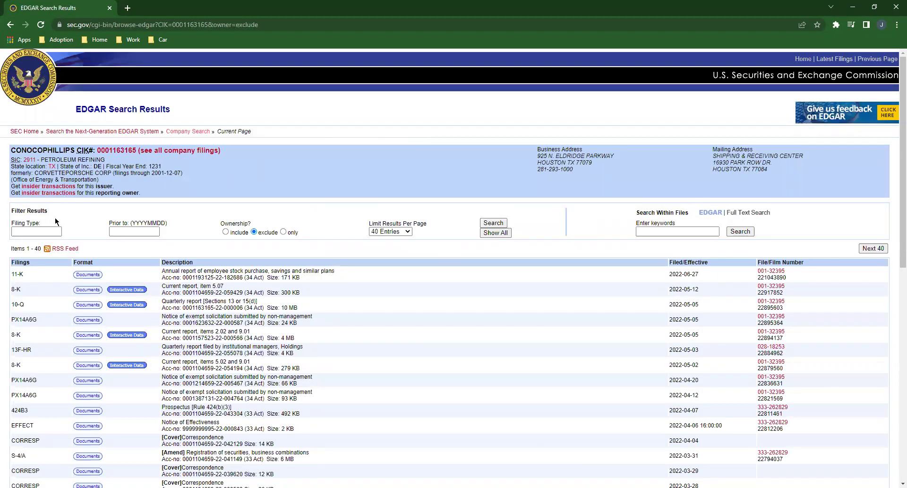
pyautogui.scroll(-1, 36, 297)
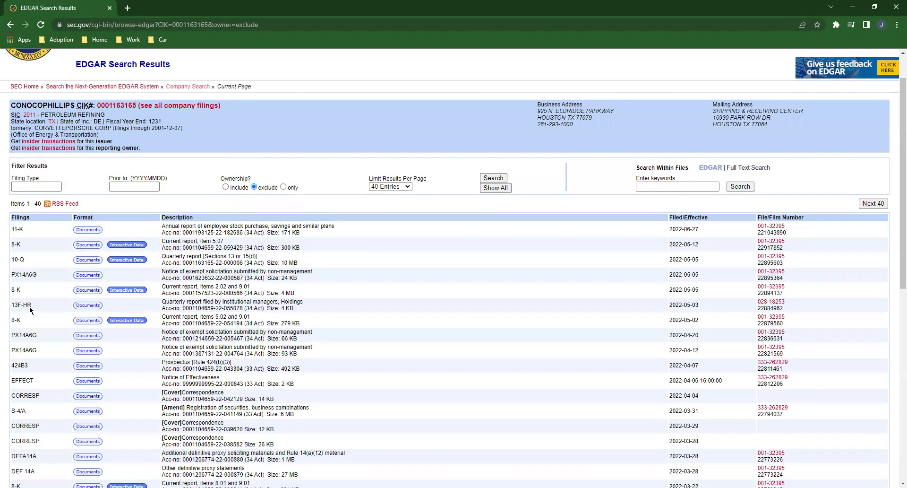
pyautogui.scroll(-4, 30, 309)
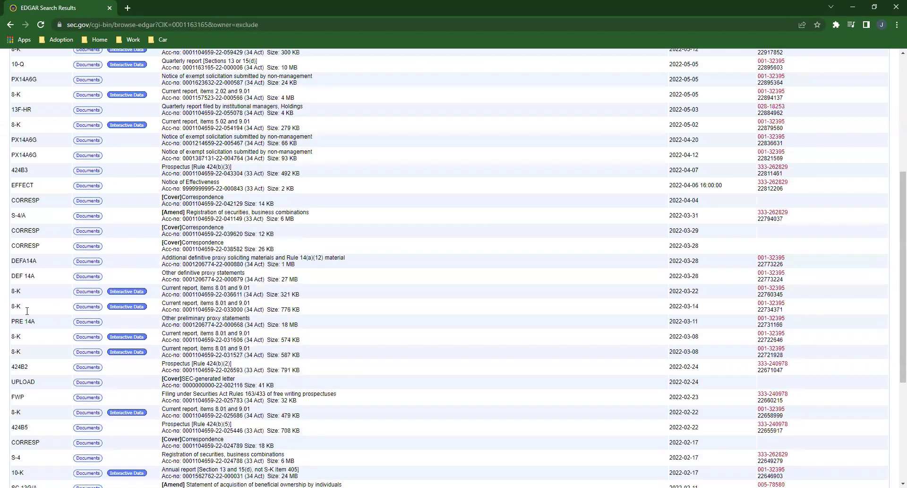
pyautogui.scroll(-5, 27, 311)
pyautogui.scroll(4, 28, 314)
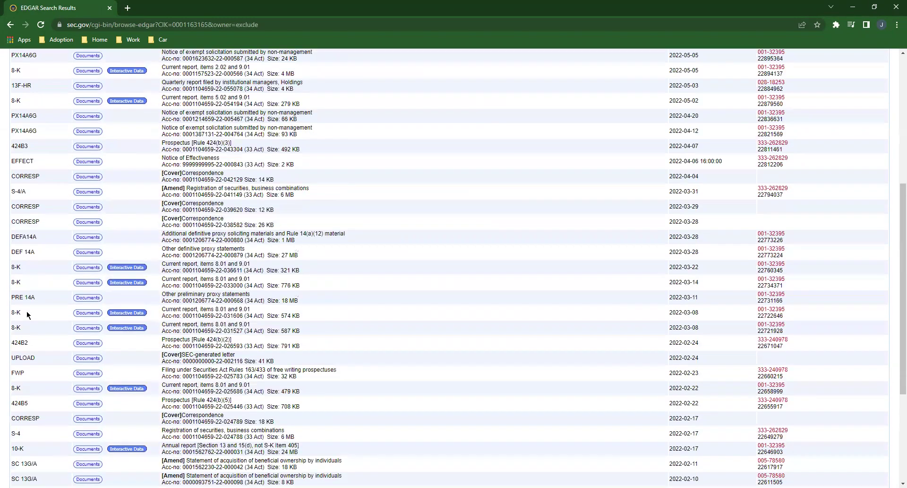
pyautogui.scroll(6, 27, 314)
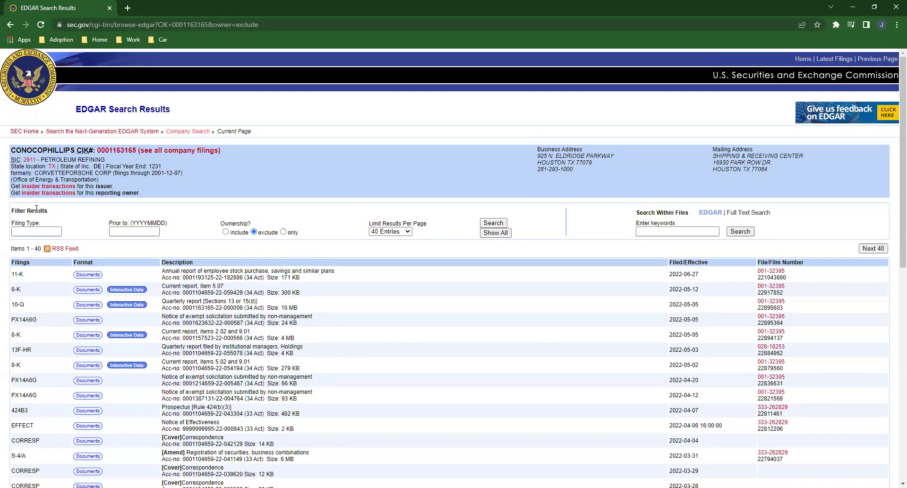
# Filter ConocoPhillips' filings by type 10-k, leaving 23 annual reports.
pyautogui.click(37, 229)
pyautogui.write('10-k')
pyautogui.click(502, 225)
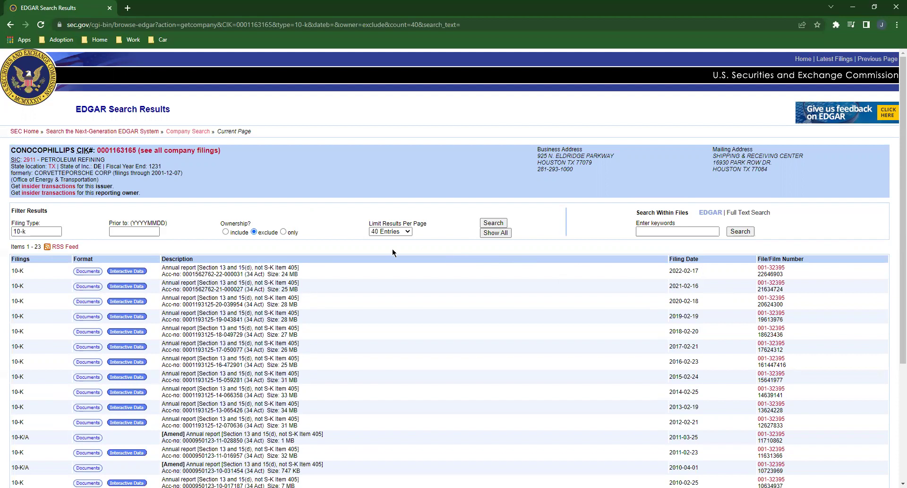
pyautogui.click(125, 276)
pyautogui.click(125, 275)
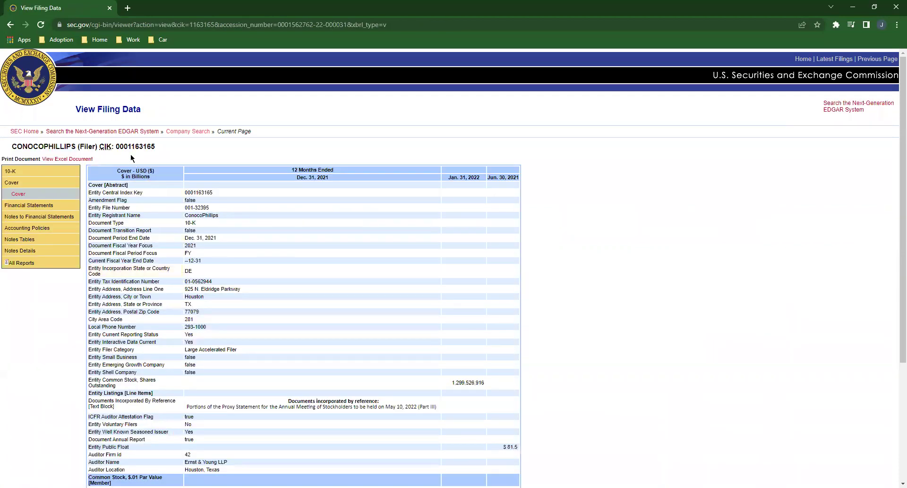
pyautogui.scroll(-3, 373, 231)
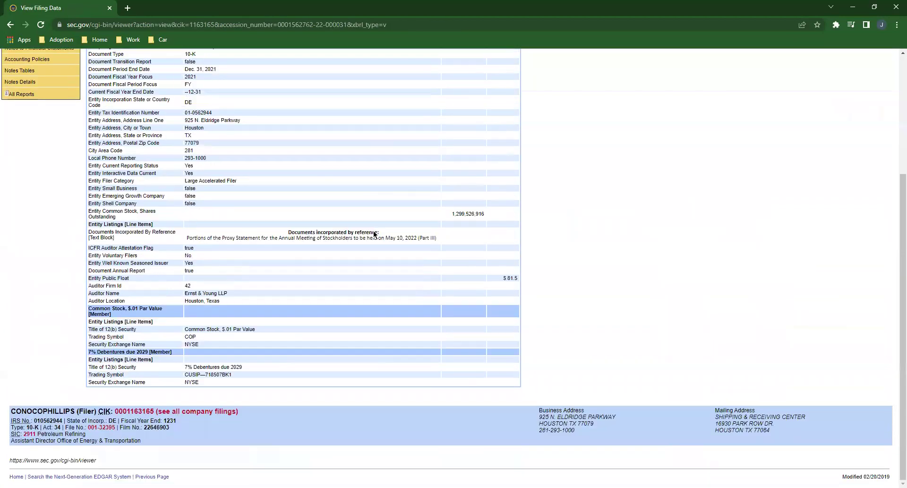
pyautogui.scroll(3, 373, 233)
pyautogui.scroll(-3, 359, 252)
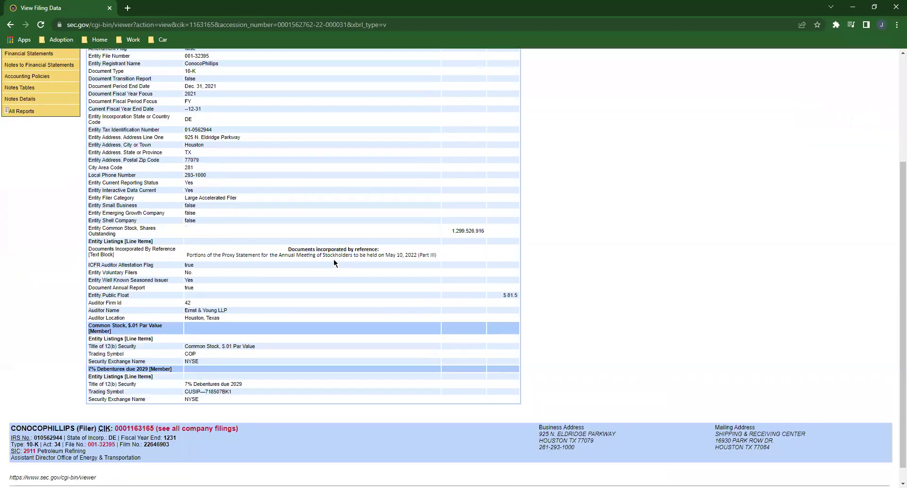
pyautogui.scroll(3, 334, 258)
pyautogui.scroll(-3, 334, 259)
pyautogui.scroll(1, 333, 259)
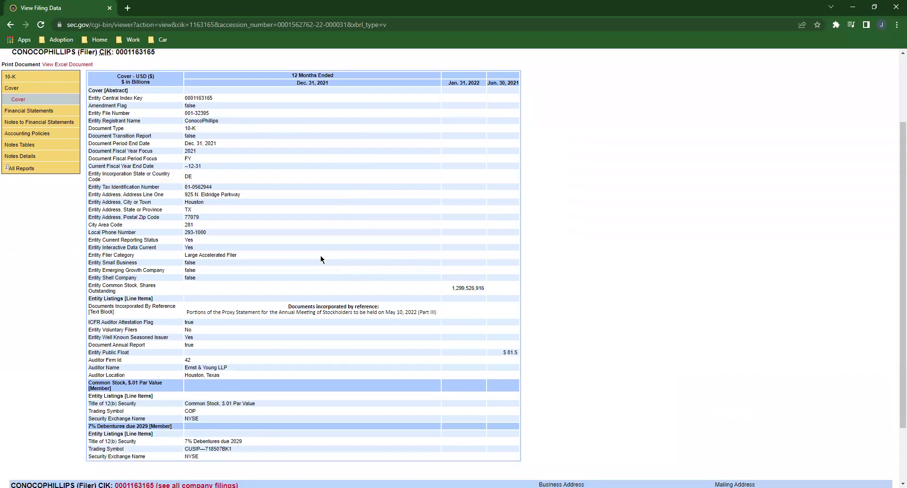
pyautogui.scroll(2, 320, 259)
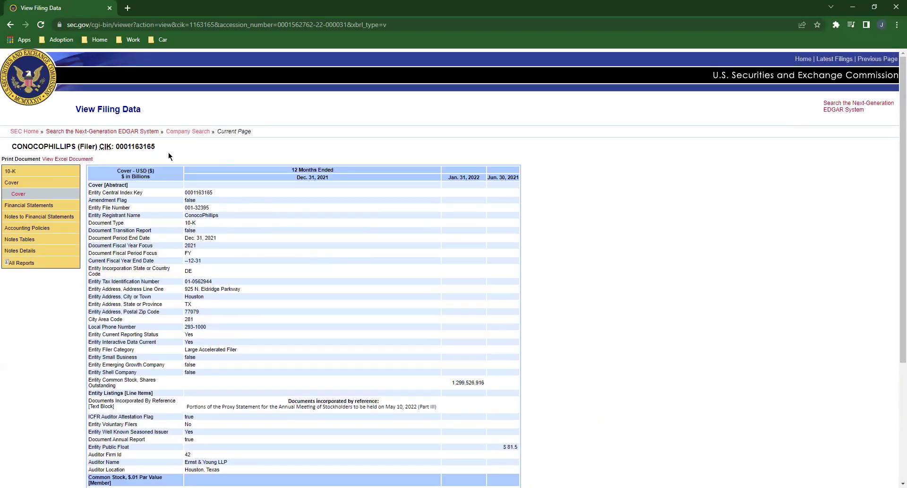
# Download the 10-K report as Financial_Report (6).xlsx and open a new browser tab.
pyautogui.click(76, 159)
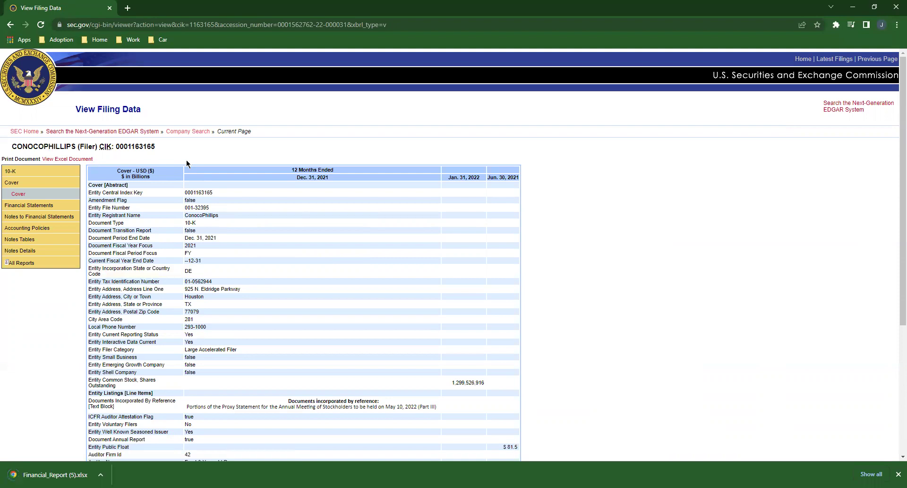
pyautogui.click(81, 160)
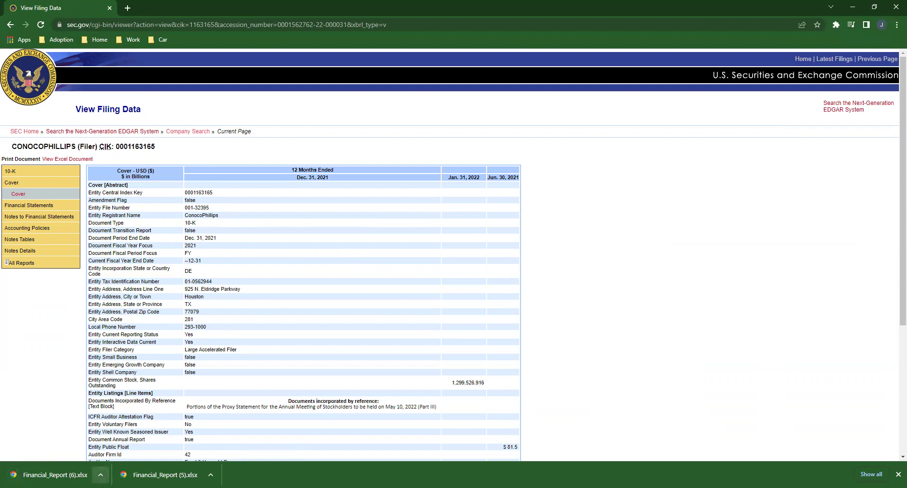
pyautogui.click(100, 474)
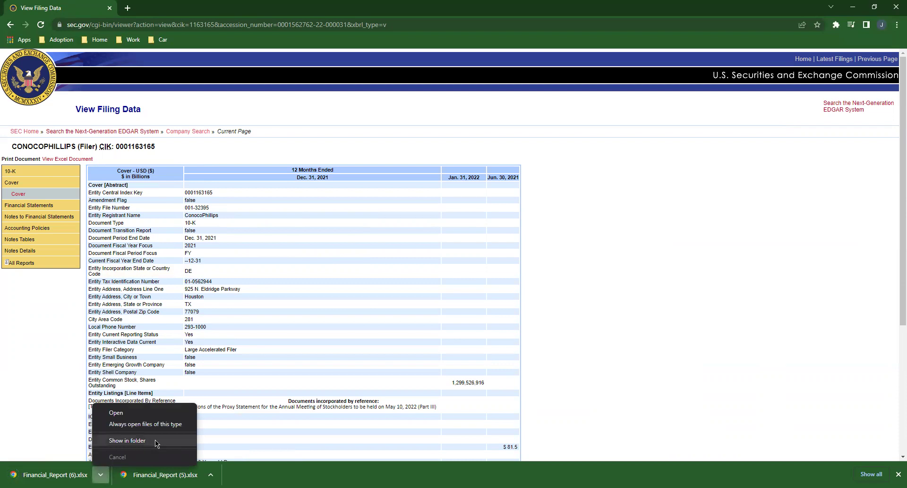
pyautogui.click(56, 435)
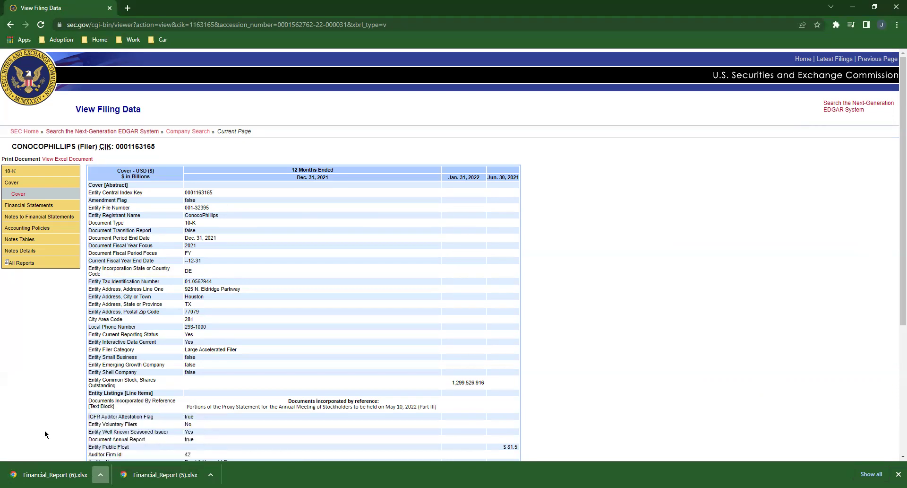
pyautogui.click(127, 8)
# Launch Google Sheets and bring up the Upload option in the Open a file dialog.
pyautogui.click(97, 22)
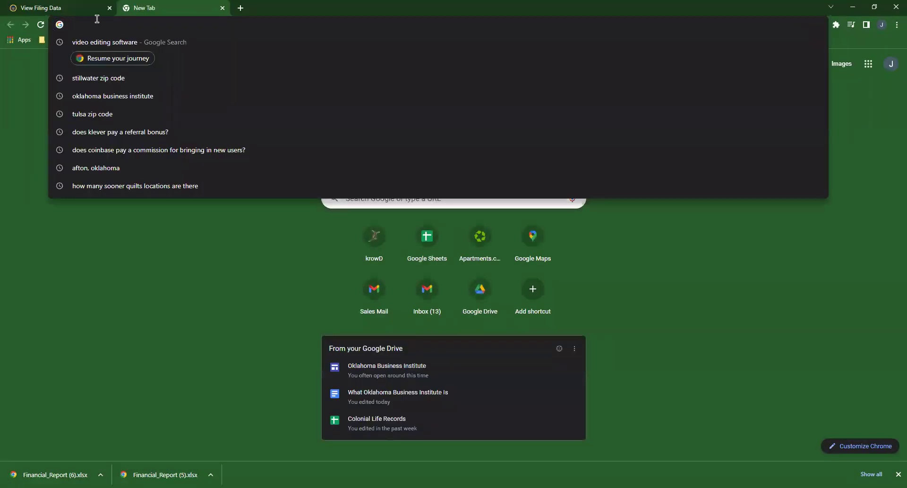
pyautogui.click(11, 40)
pyautogui.click(593, 161)
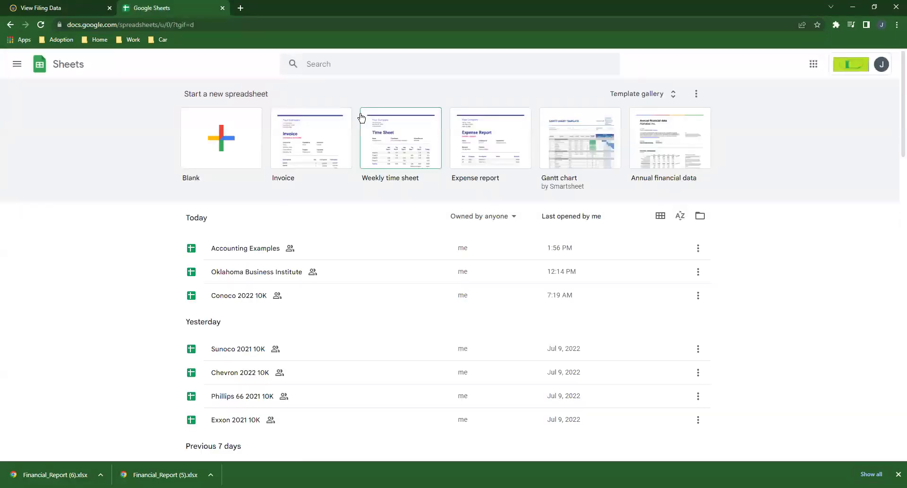
pyautogui.click(699, 217)
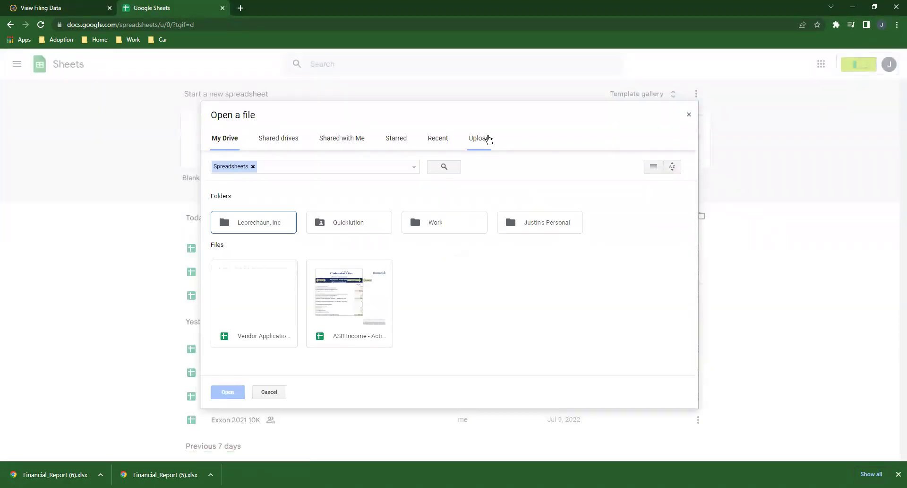
pyautogui.click(488, 138)
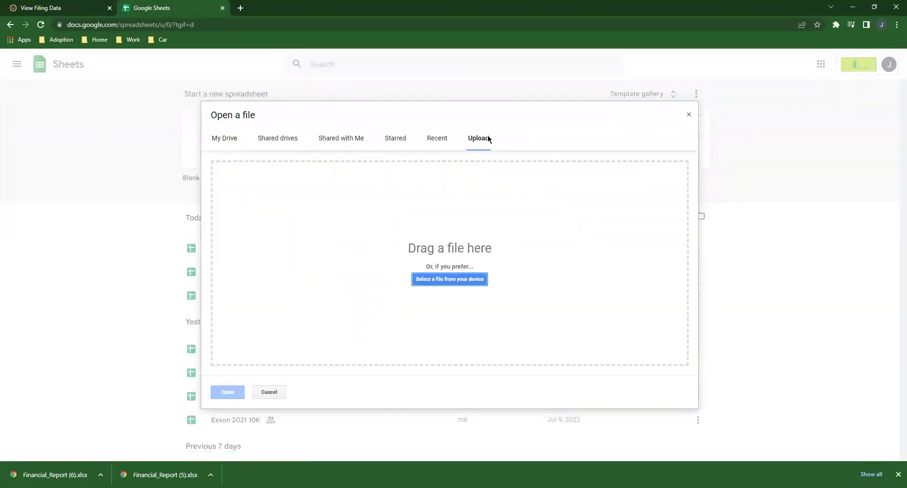
# Upload Financial_Report (6) from the Downloads folder into Google Sheets.
pyautogui.click(482, 279)
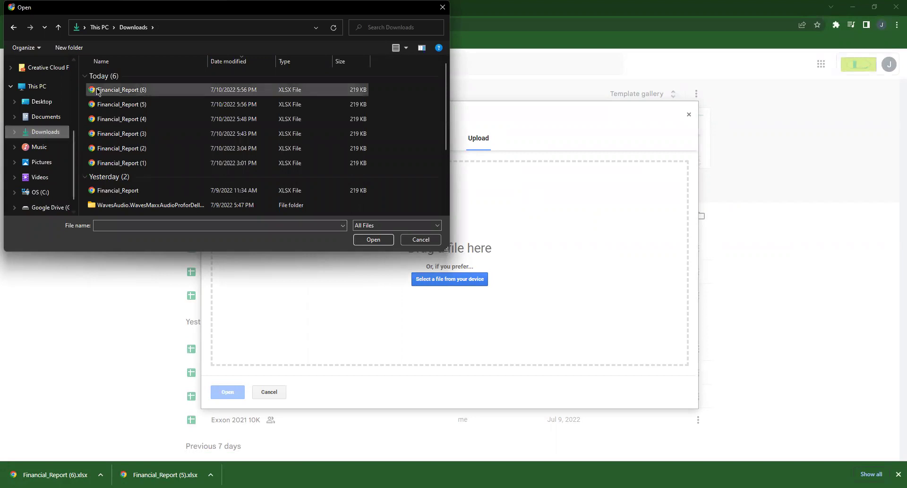
pyautogui.click(161, 88)
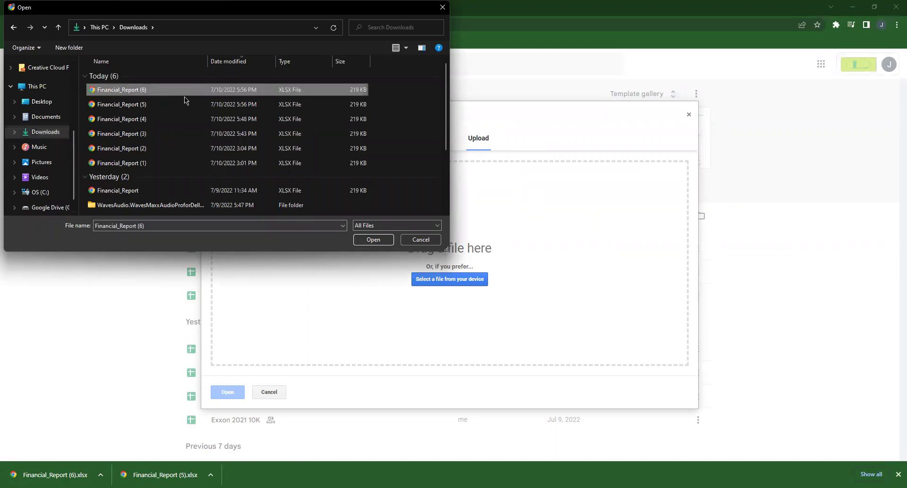
pyautogui.click(373, 239)
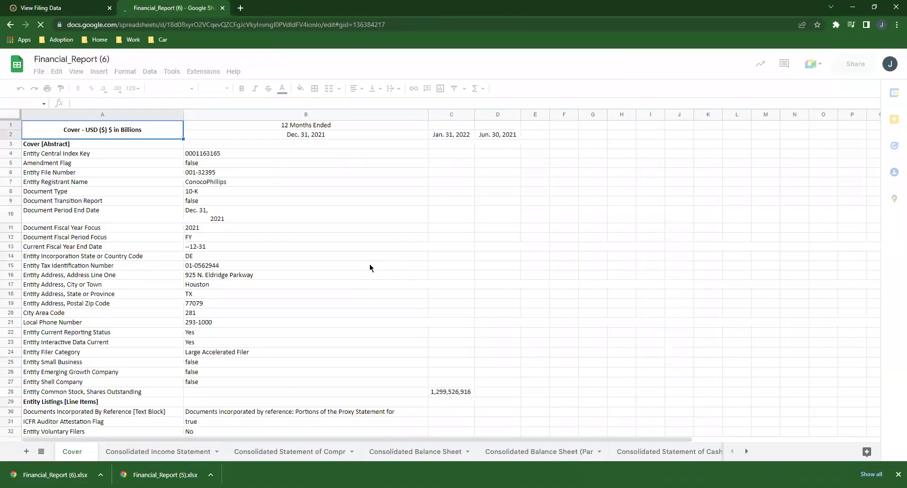
# Rename the spreadsheet from Financial_Report (6) to 'Conoco 2021 10K'.
pyautogui.click(108, 59)
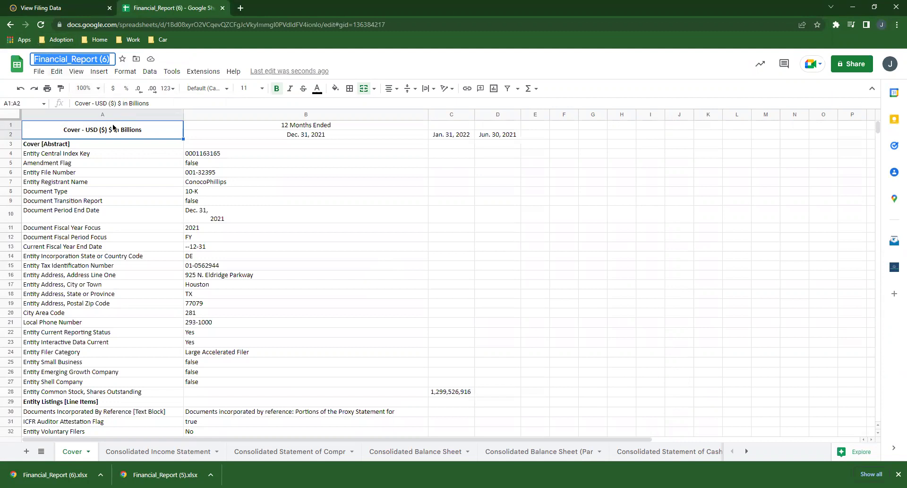
pyautogui.write('COP')
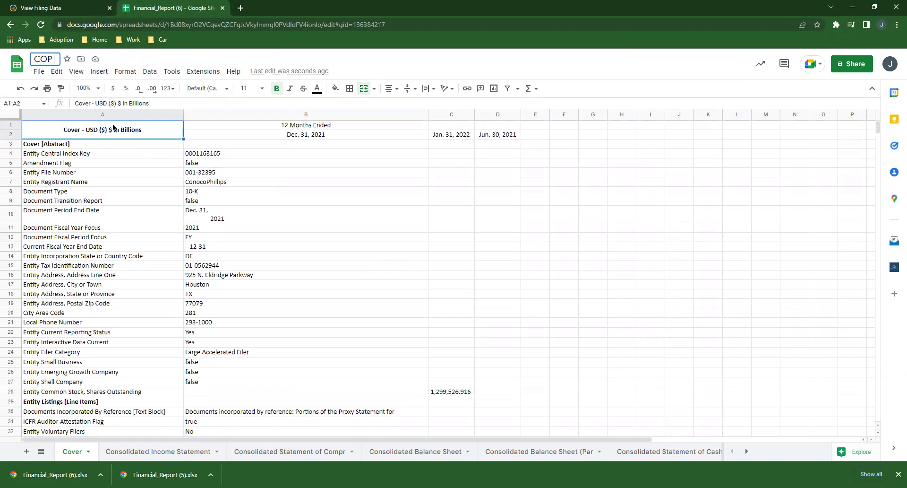
pyautogui.press('BackSpace')
pyautogui.press('BackSpace')
pyautogui.write('onoco')
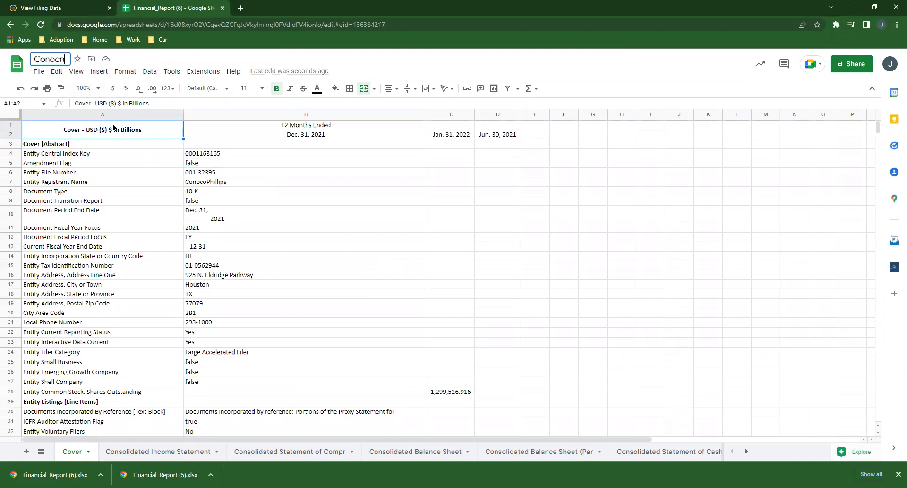
pyautogui.write(' 2021 10K')
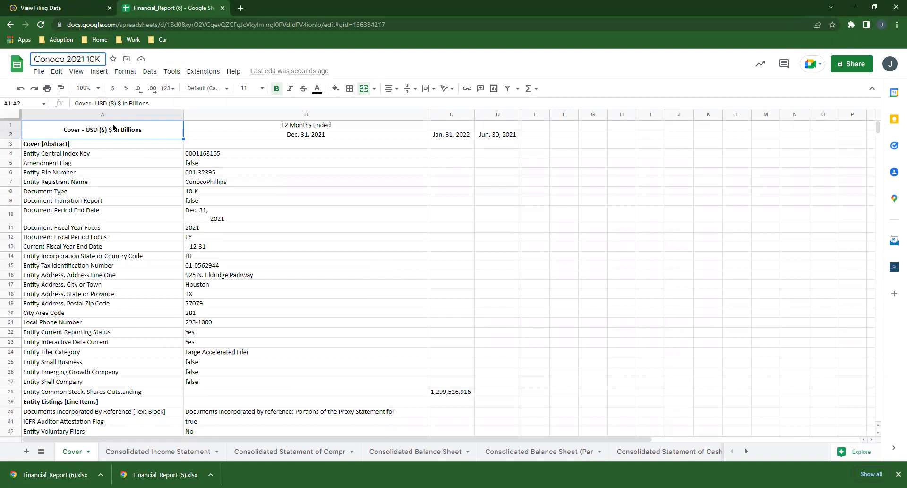
pyautogui.press('Return')
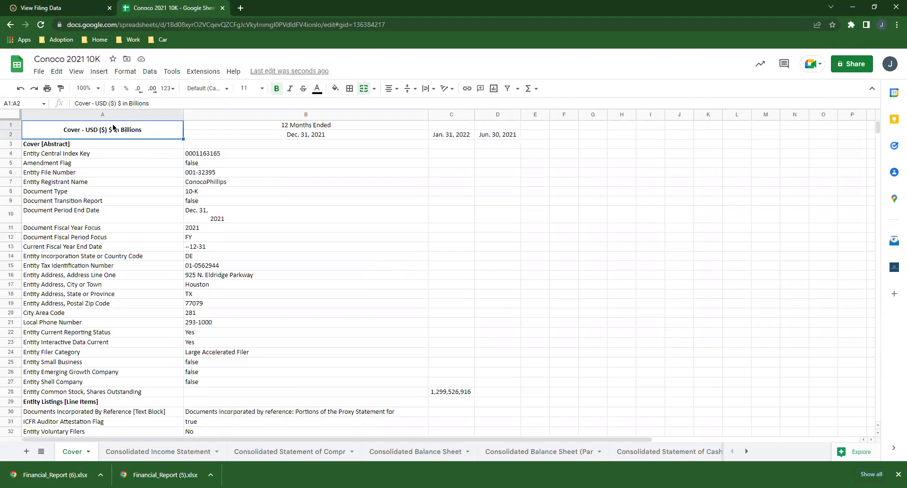